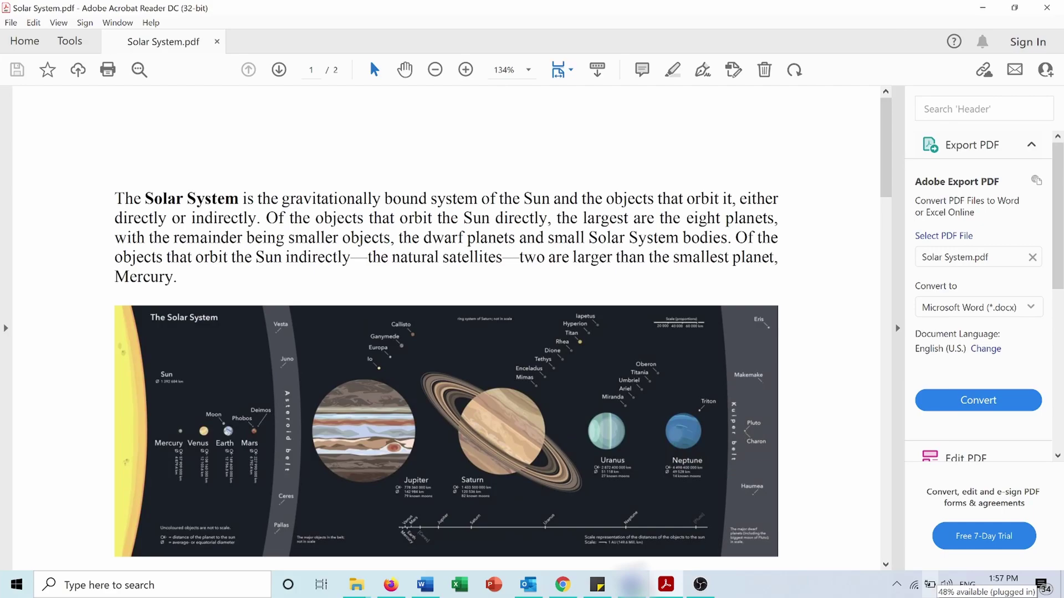
{"action": "mouse_move", "coordinate": [884, 162]}
{"action": "left_mouse_down"}
{"action": "mouse_move", "coordinate": [879, 291]}
{"action": "mouse_move", "coordinate": [883, 142]}
{"action": "left_mouse_up"}
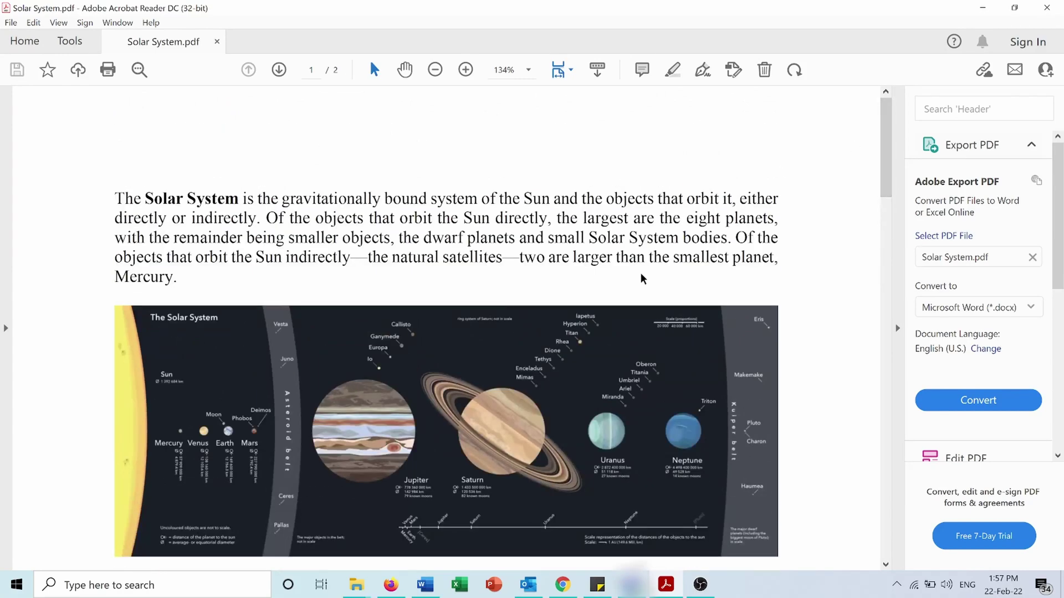
Copy the Solar System opening paragraph and paste it into the blank Word document
{"action": "left_click_drag", "start_coordinate": [179, 279], "coordinate": [124, 207]}
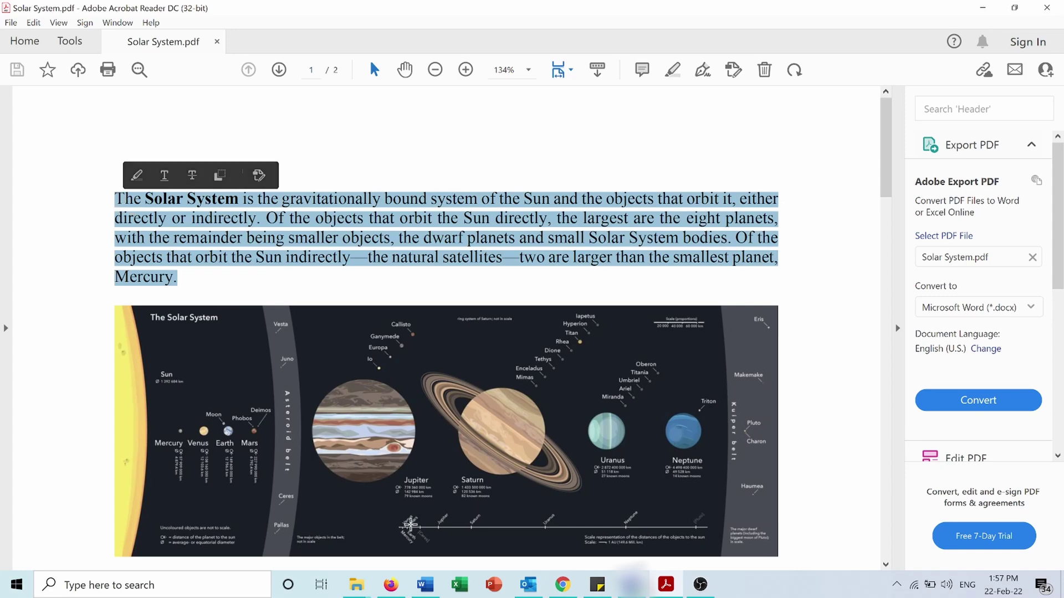
{"action": "type", "text": "The Solar System is the gravitationally bound system of the Sun and the objects that orbit it, either directly or indirectly. Of the objects that orbit the Sun directly, the largest are the eight planets, with the remainder being smaller objects, the dwarf planets and small Solar System bodies. Of the objects that orbit the Sun indirectly—the natural satellites—two are larger than the smallest planet, Mercury."}
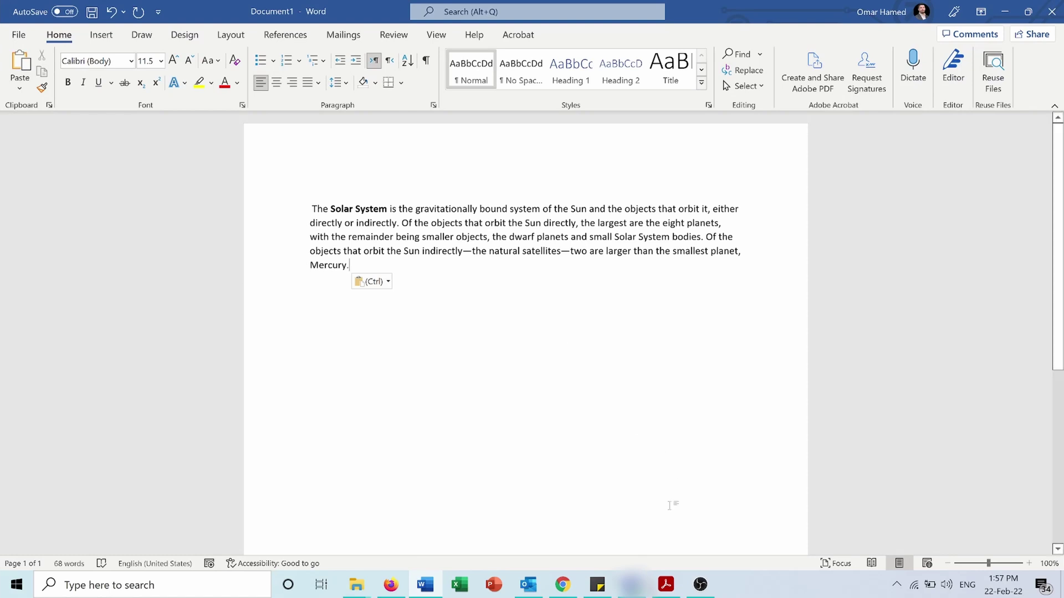
Set up printing of the Solar System PDF via Microsoft Print to PDF with Print As Image enabled
{"action": "left_click", "coordinate": [666, 584]}
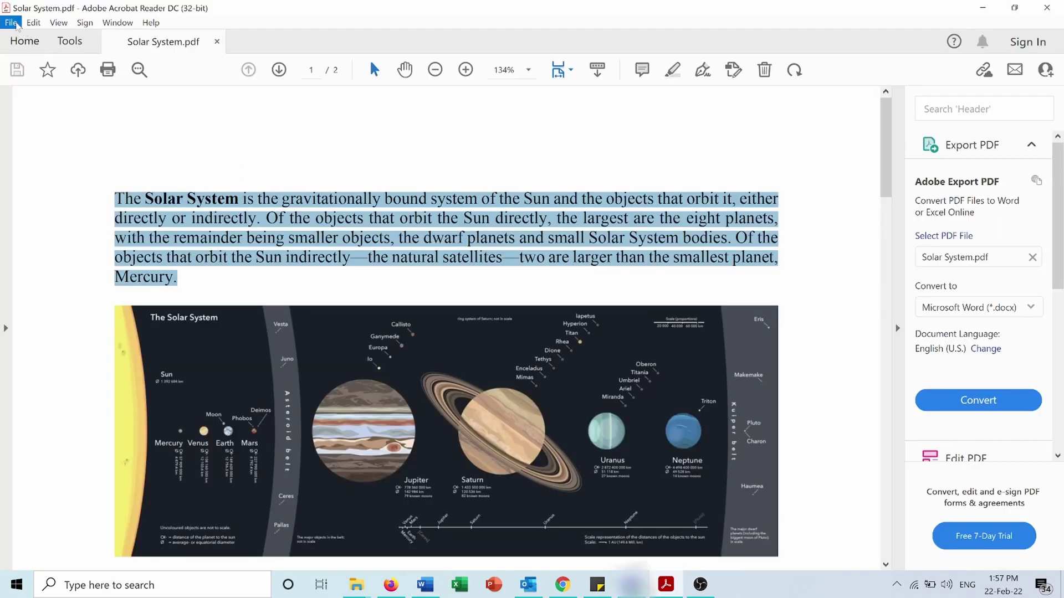
{"action": "left_click", "coordinate": [13, 22]}
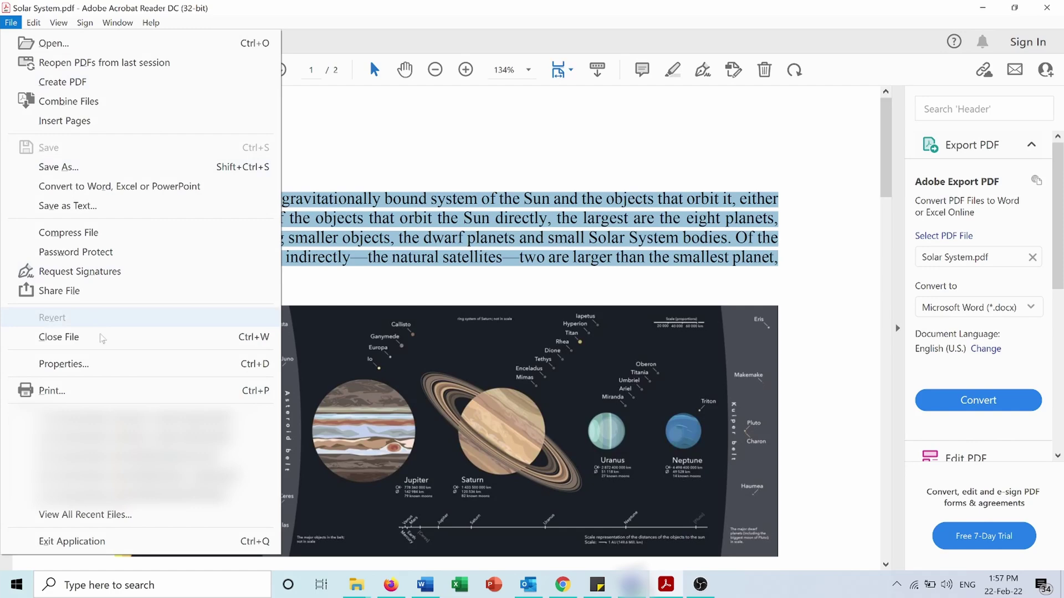
{"action": "left_click", "coordinate": [52, 391]}
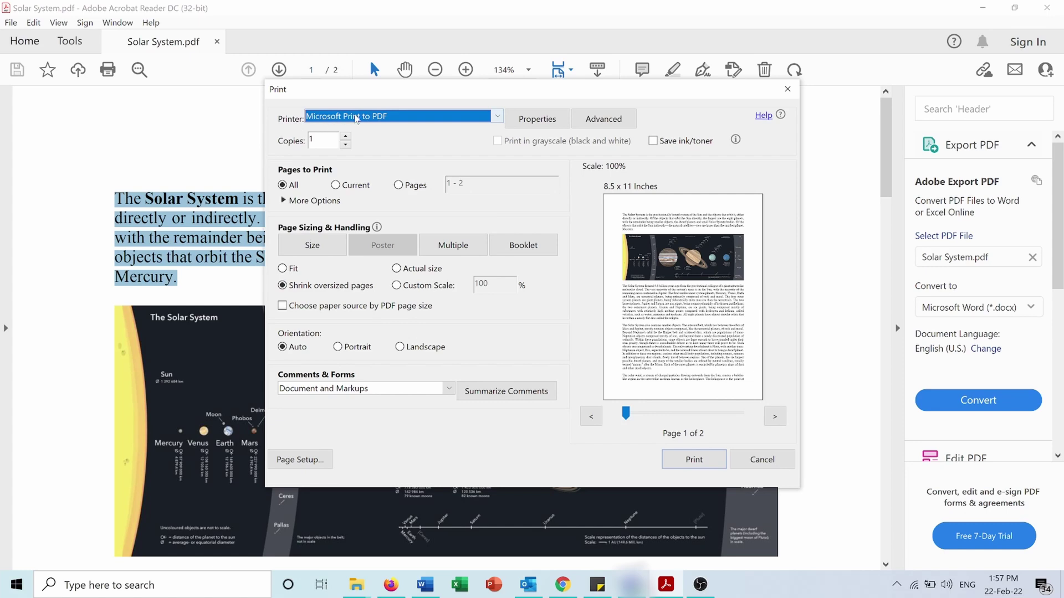
{"action": "left_click", "coordinate": [603, 119]}
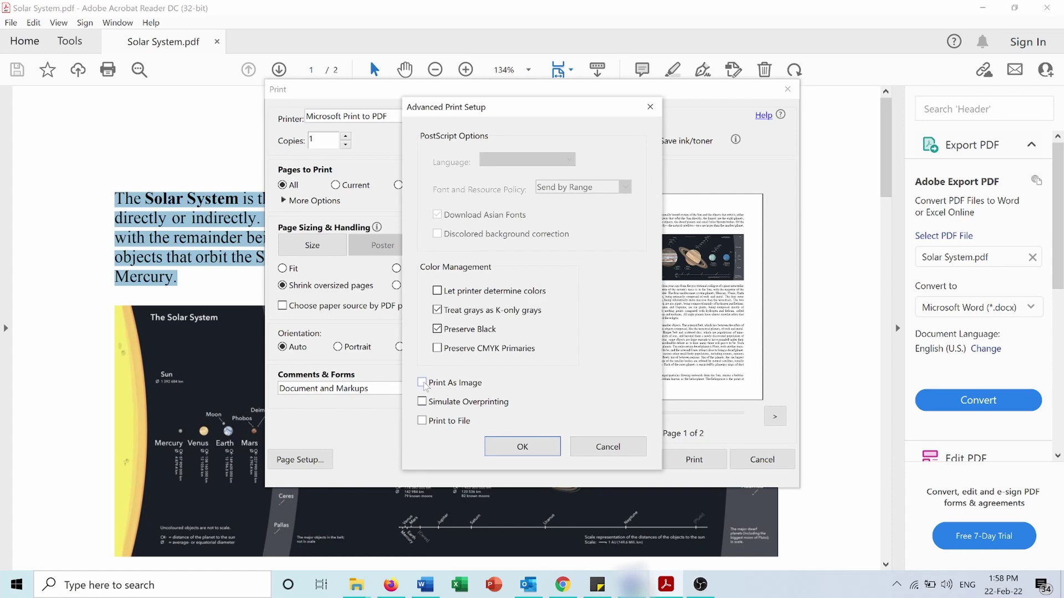
{"action": "left_click", "coordinate": [423, 384]}
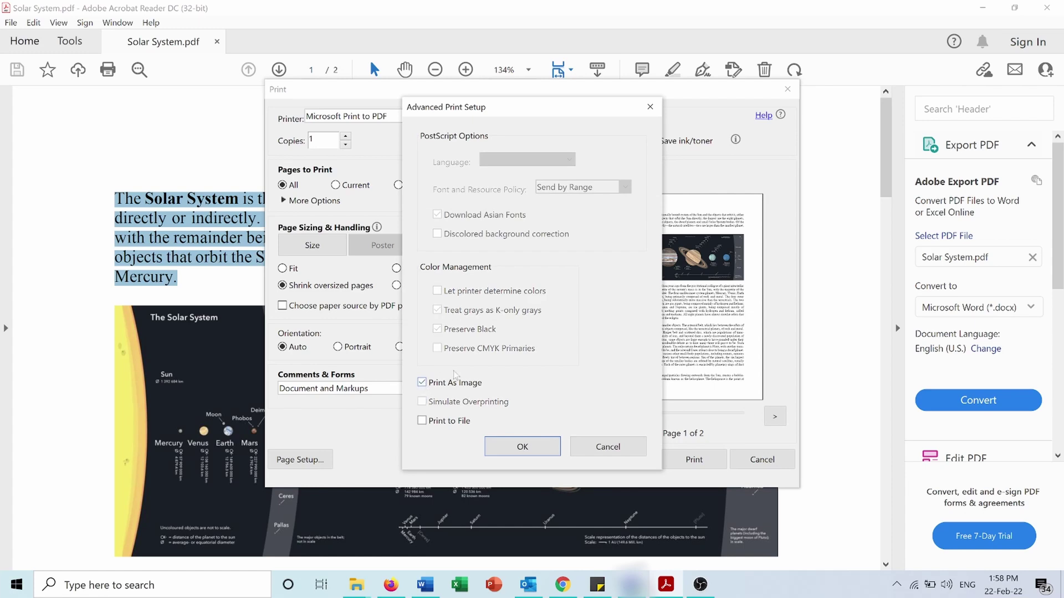
{"action": "left_click", "coordinate": [493, 449]}
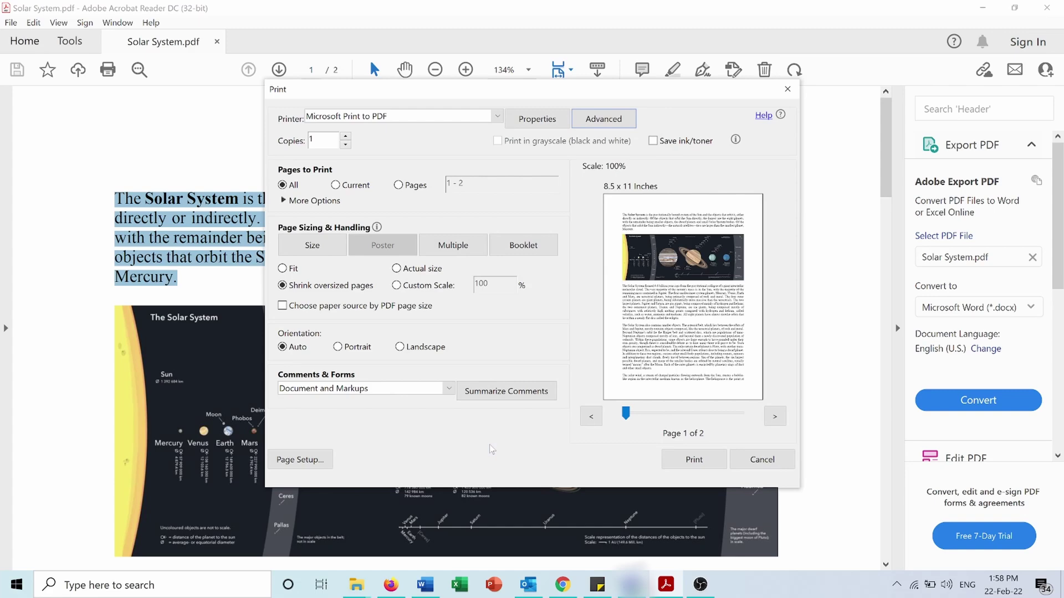
Print to a new file saved as 'Protected PDF file' and locate it in the Research folder
{"action": "left_click", "coordinate": [705, 463]}
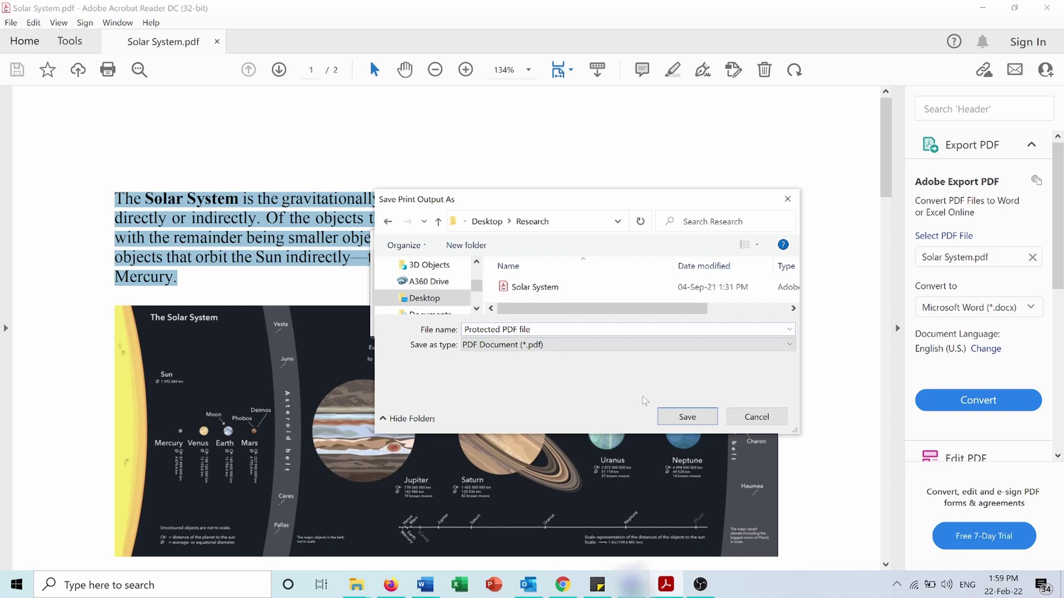
{"action": "left_click", "coordinate": [681, 418]}
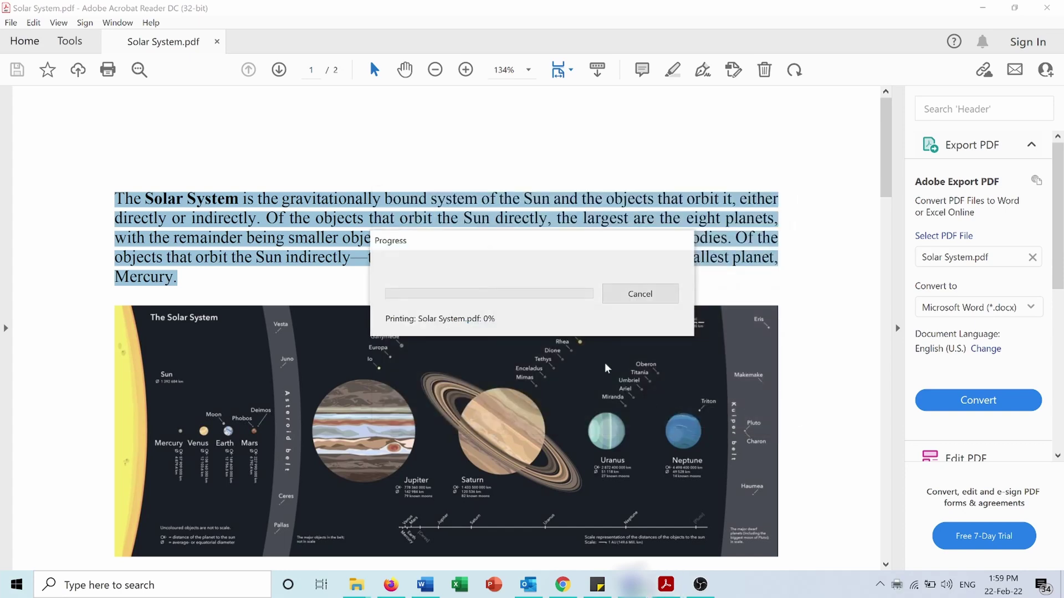
{"action": "mouse_move", "coordinate": [356, 586]}
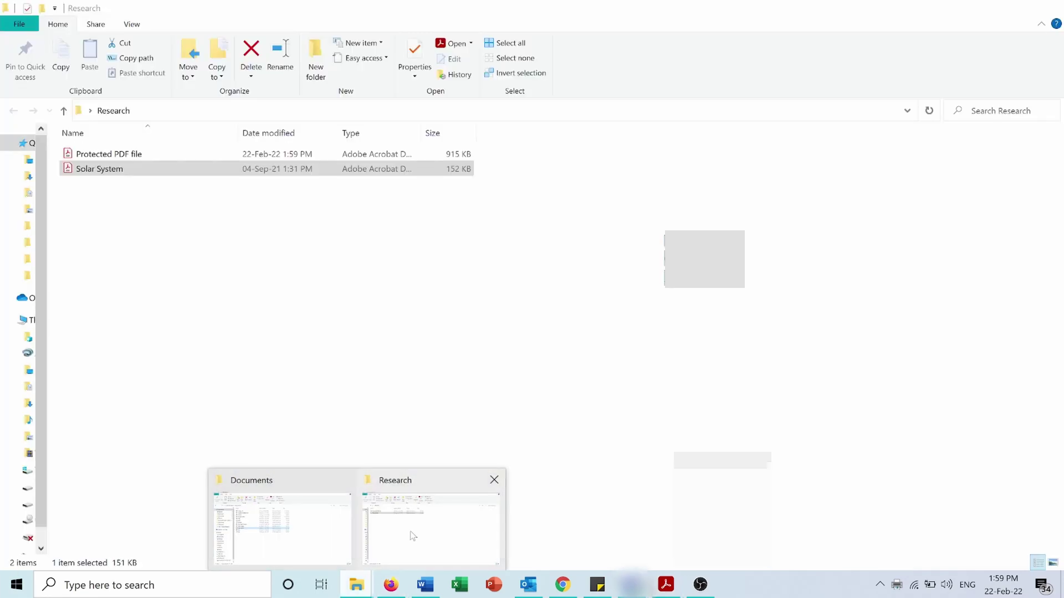
{"action": "left_click", "coordinate": [411, 536]}
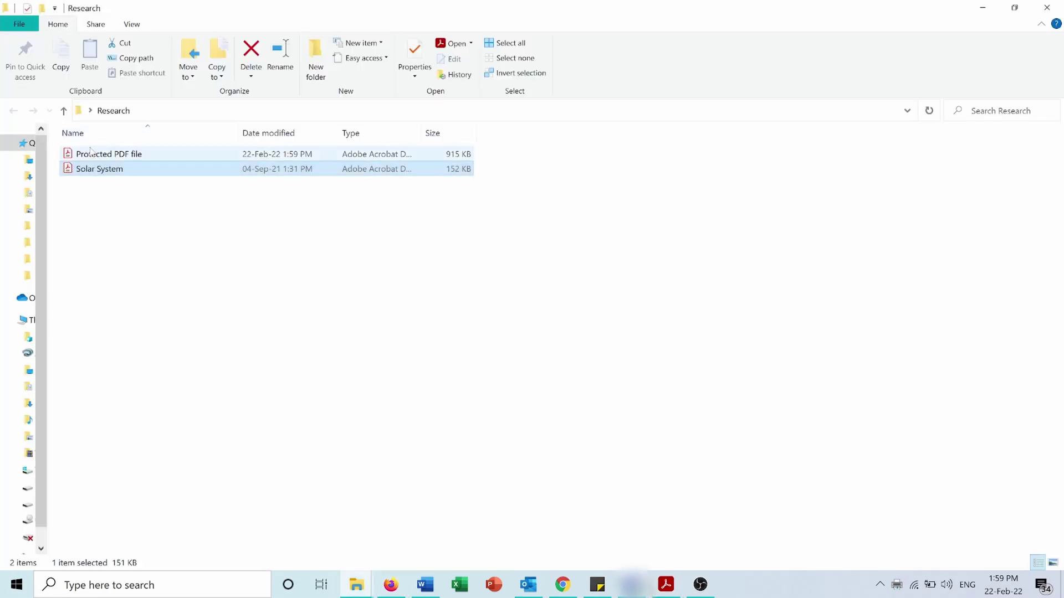
{"action": "double_click", "coordinate": [115, 155]}
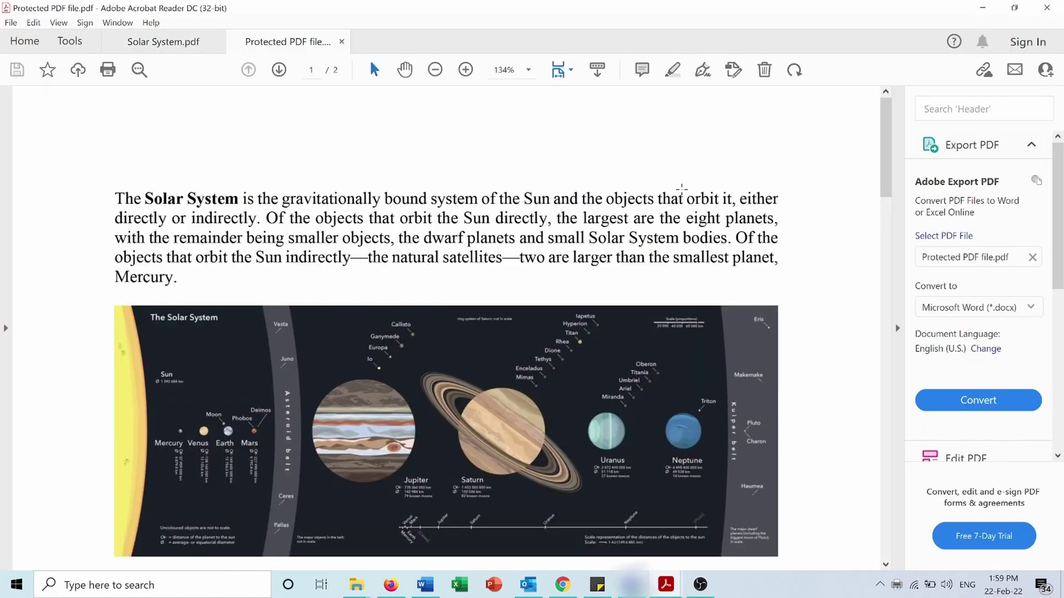
{"action": "mouse_move", "coordinate": [886, 156]}
{"action": "left_mouse_down"}
{"action": "mouse_move", "coordinate": [898, 251]}
{"action": "mouse_move", "coordinate": [108, 187]}
{"action": "mouse_move", "coordinate": [219, 287]}
{"action": "left_mouse_up"}
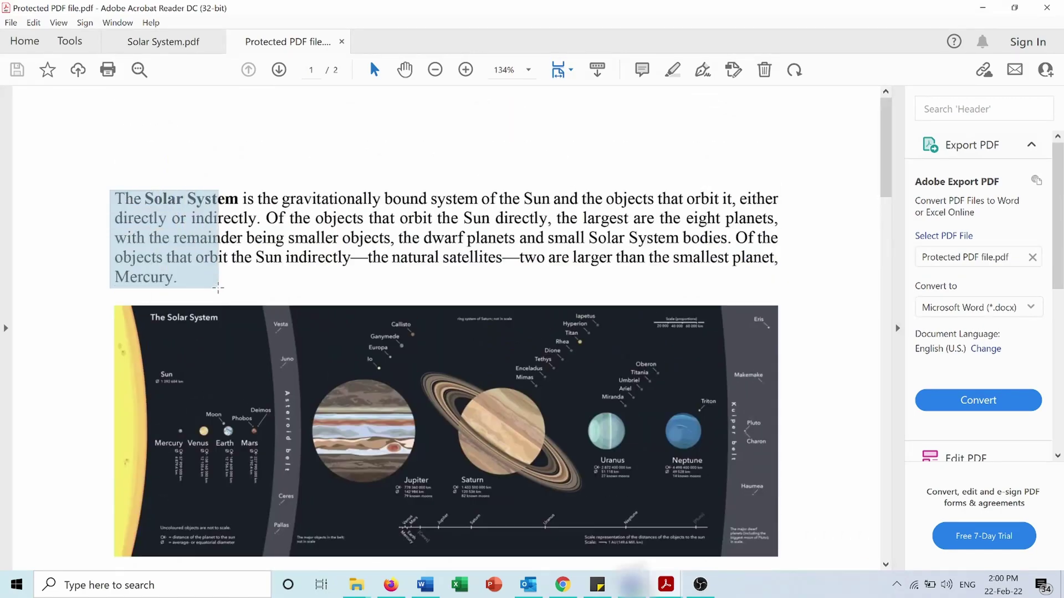
Attempt to select the paragraph in Protected PDF file, showing it selects only as an image
{"action": "left_click", "coordinate": [58, 400]}
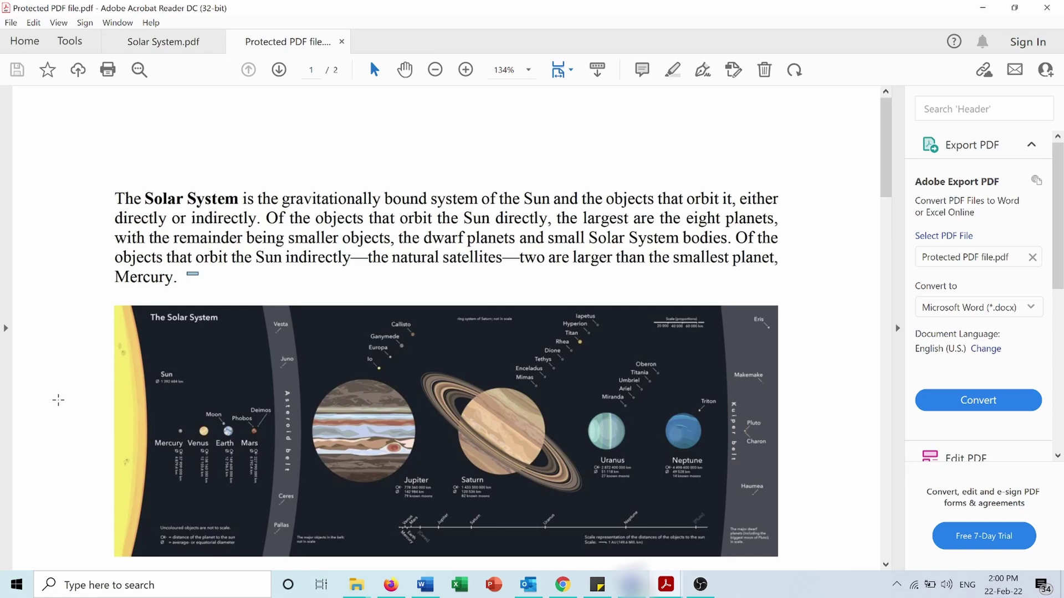